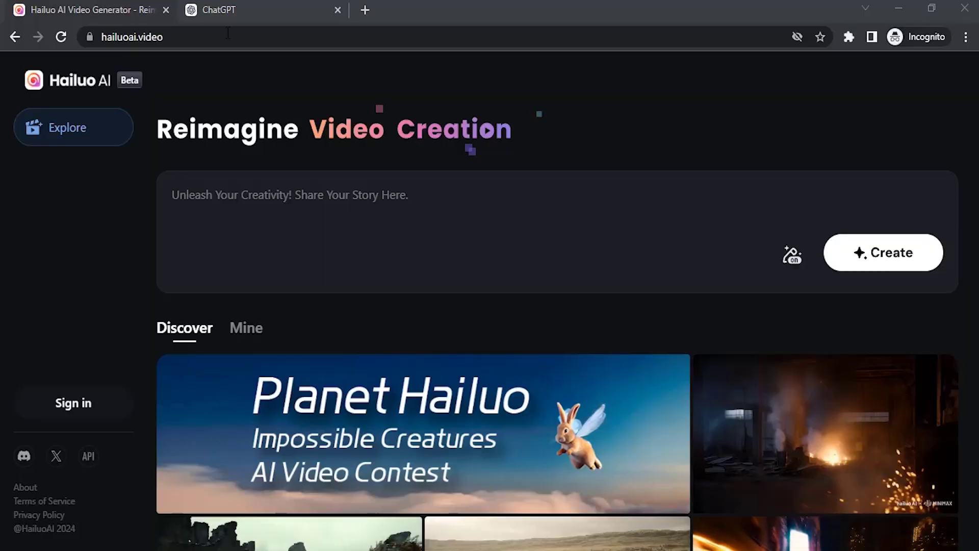
Step: Send ChatGPT the prompt-generator instructions with their list of required video prompt elements
{"action": "left_click", "coordinate": [253, 36]}
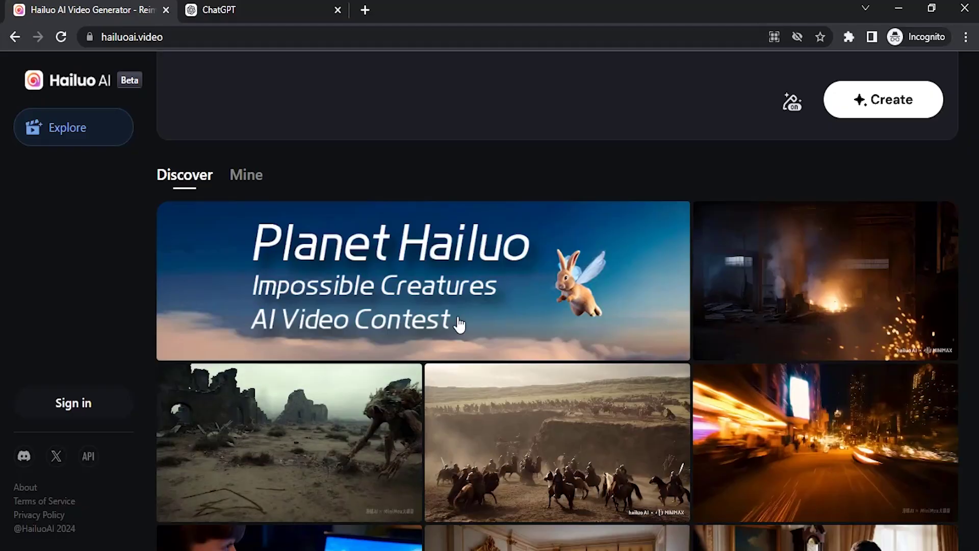
{"action": "scroll", "coordinate": [591, 392], "scroll_direction": "down", "scroll_amount": 1}
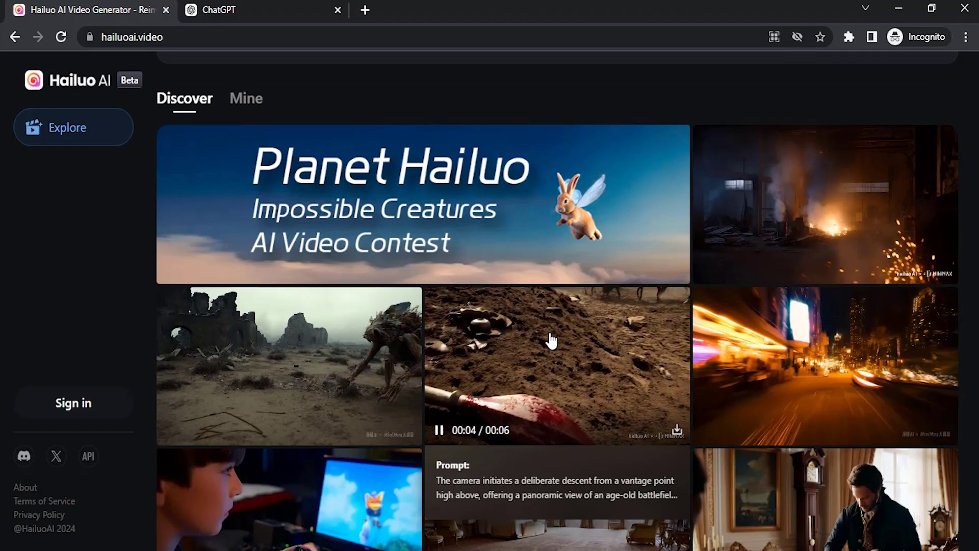
{"action": "scroll", "coordinate": [561, 391], "scroll_direction": "down", "scroll_amount": 2}
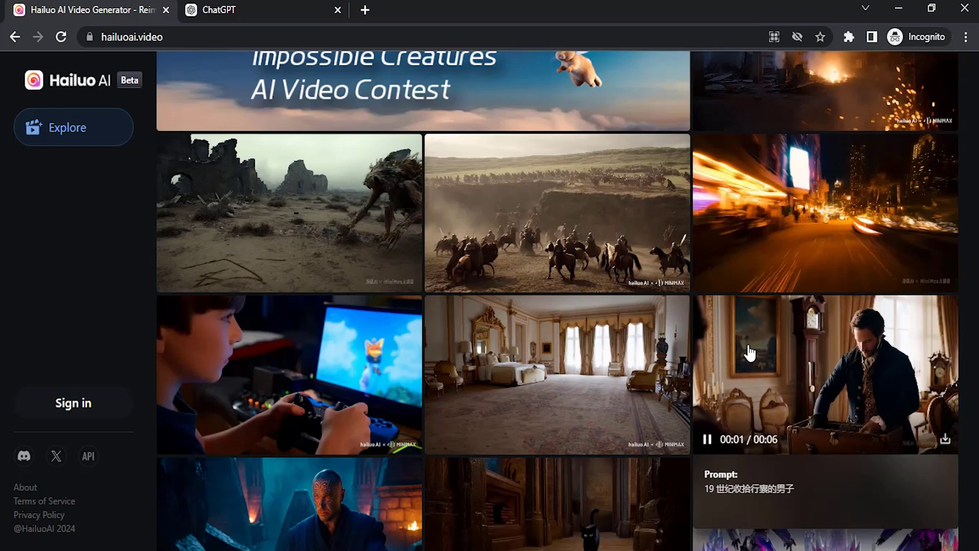
{"action": "mouse_move", "coordinate": [557, 367]}
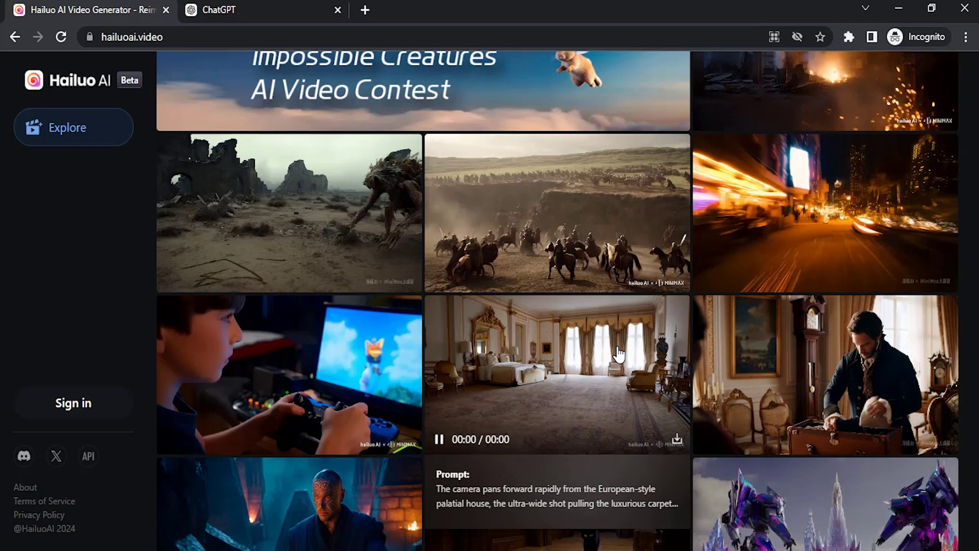
{"action": "scroll", "coordinate": [619, 352], "scroll_direction": "down", "scroll_amount": 1}
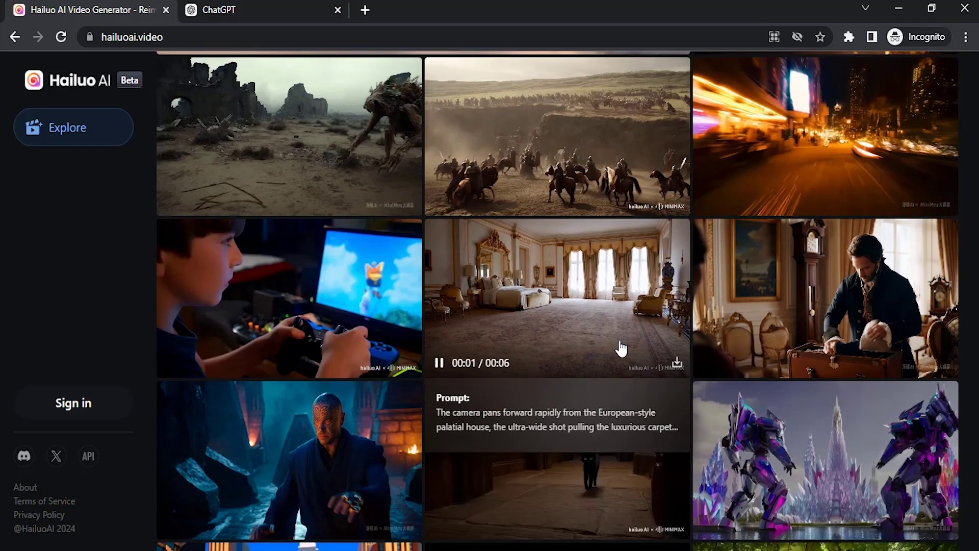
{"action": "scroll", "coordinate": [621, 348], "scroll_direction": "down", "scroll_amount": 1}
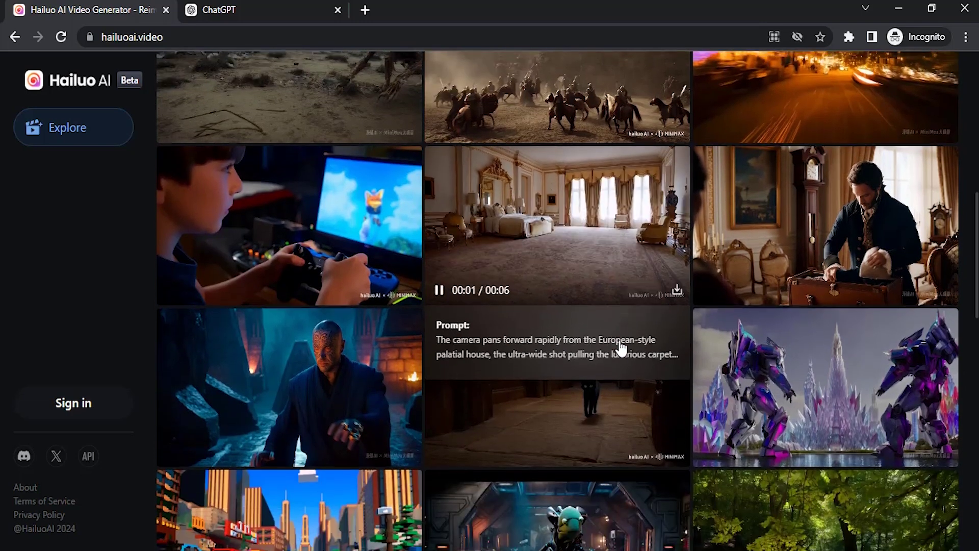
{"action": "scroll", "coordinate": [619, 350], "scroll_direction": "down", "scroll_amount": 1}
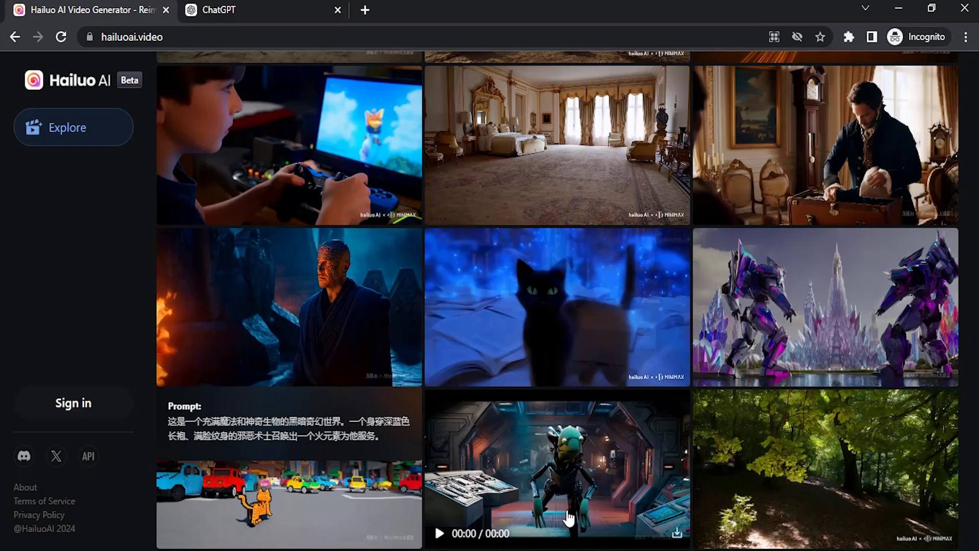
{"action": "scroll", "coordinate": [421, 264], "scroll_direction": "up", "scroll_amount": 8}
{"action": "scroll", "coordinate": [401, 317], "scroll_direction": "up", "scroll_amount": 1}
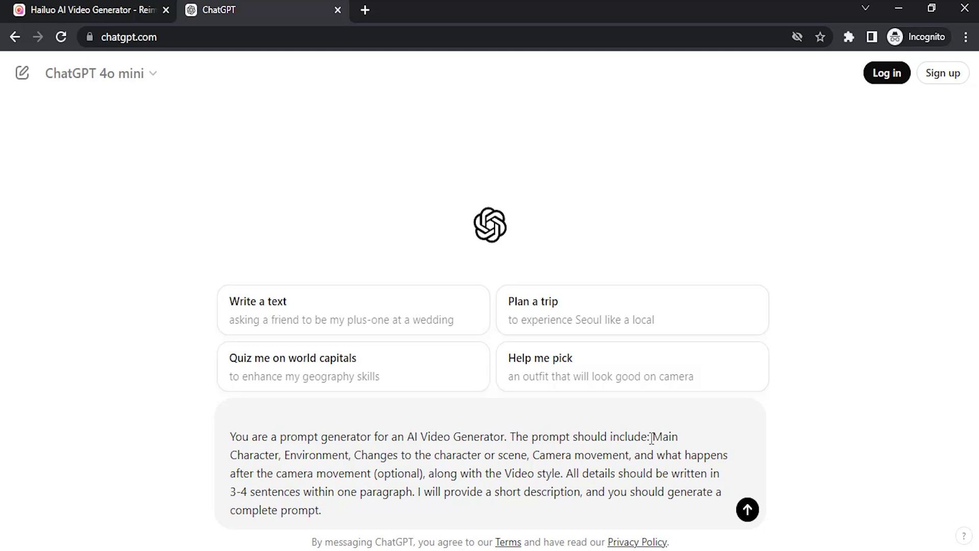
{"action": "left_click_drag", "start_coordinate": [651, 436], "coordinate": [572, 473]}
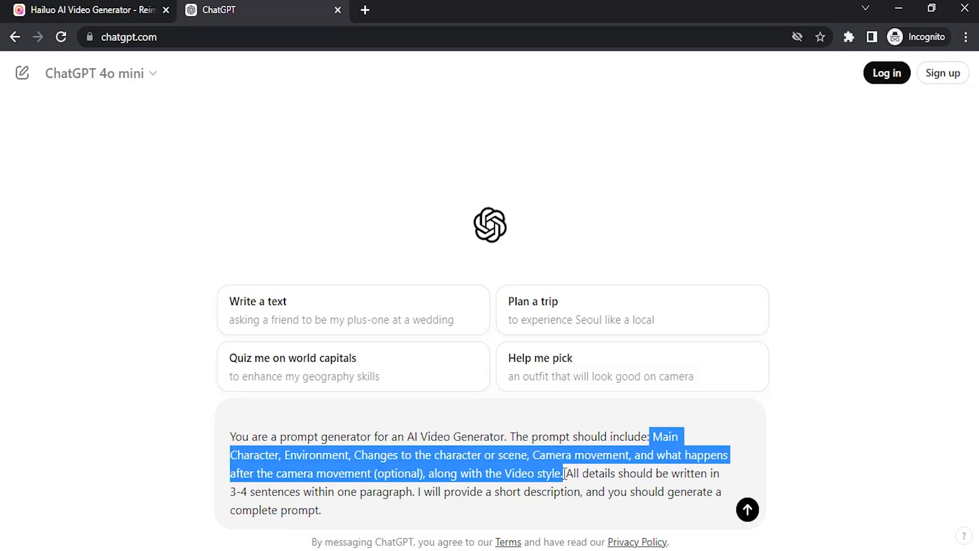
{"action": "key", "text": "Return"}
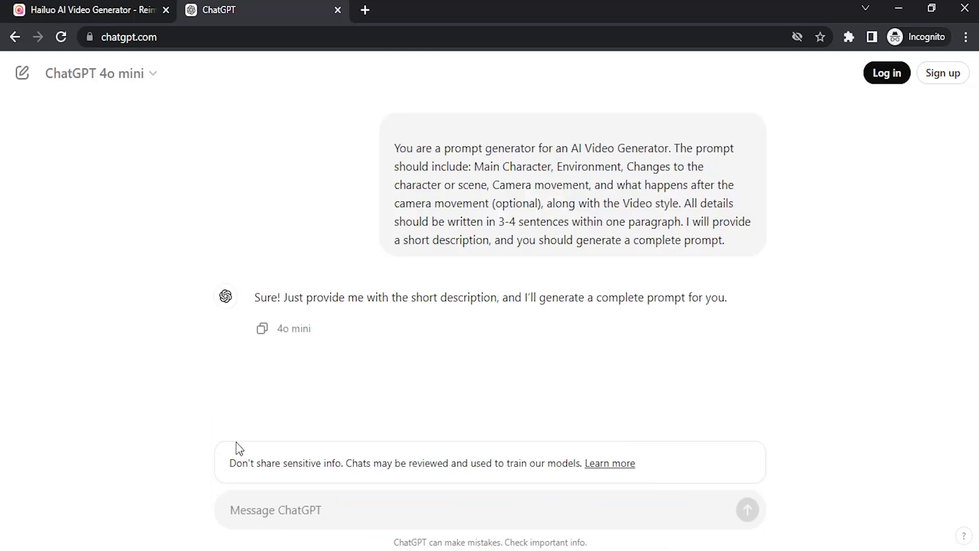
Step: Ask ChatGPT to expand 'man magically creates a fire' into a video prompt
{"action": "left_click", "coordinate": [351, 510]}
{"action": "type", "text": "man magically creates a fire"}
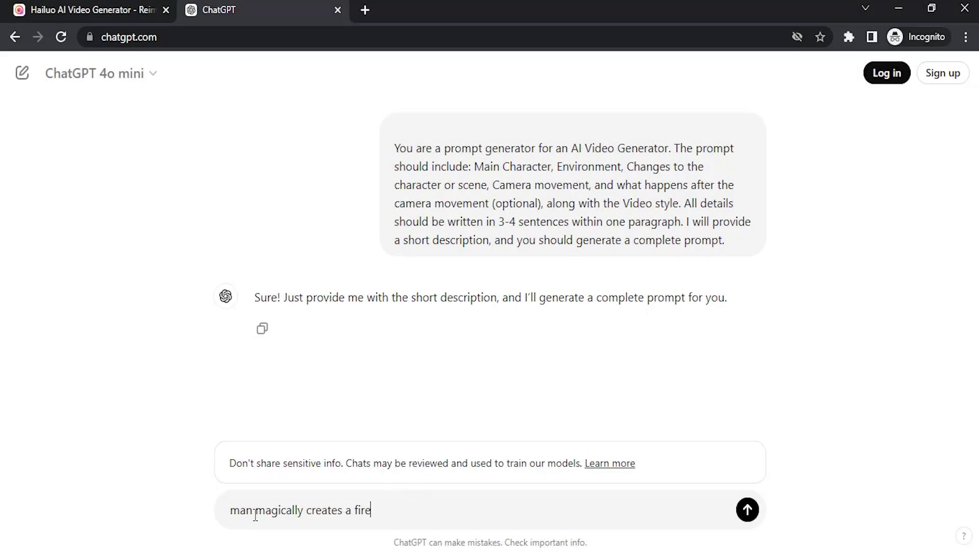
{"action": "left_click", "coordinate": [748, 509]}
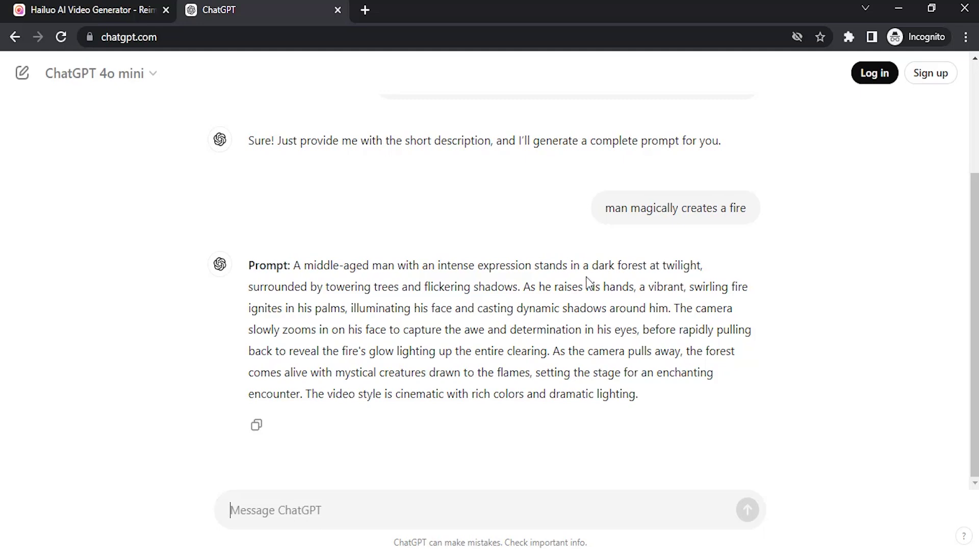
{"action": "scroll", "coordinate": [589, 275], "scroll_direction": "up", "scroll_amount": 2}
{"action": "scroll", "coordinate": [589, 276], "scroll_direction": "down", "scroll_amount": 2}
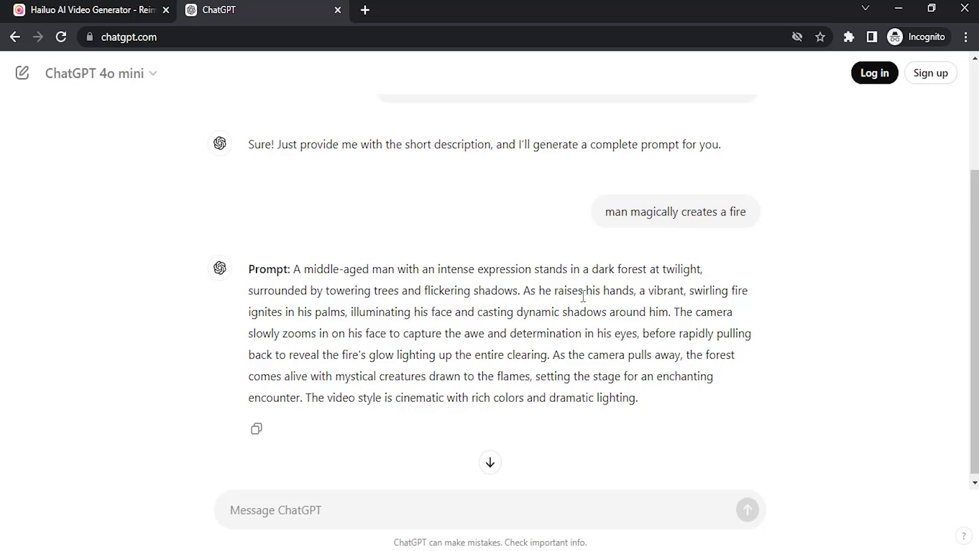
{"action": "scroll", "coordinate": [617, 296], "scroll_direction": "up", "scroll_amount": 2}
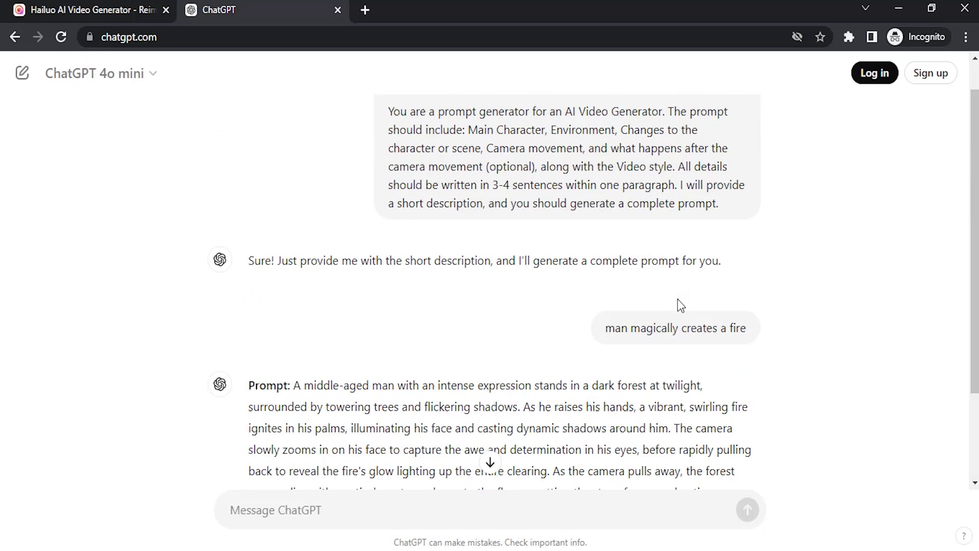
{"action": "scroll", "coordinate": [627, 222], "scroll_direction": "up", "scroll_amount": 1}
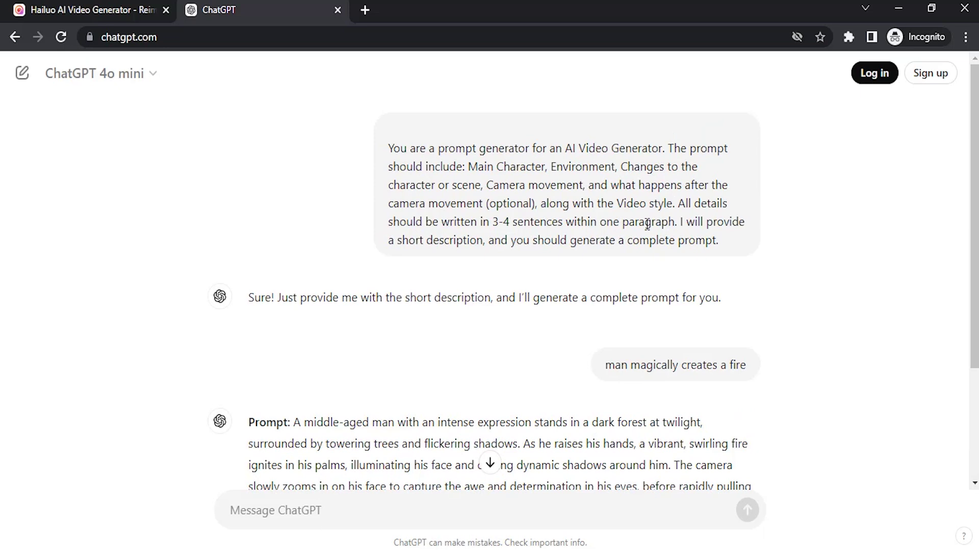
{"action": "scroll", "coordinate": [648, 224], "scroll_direction": "down", "scroll_amount": 1}
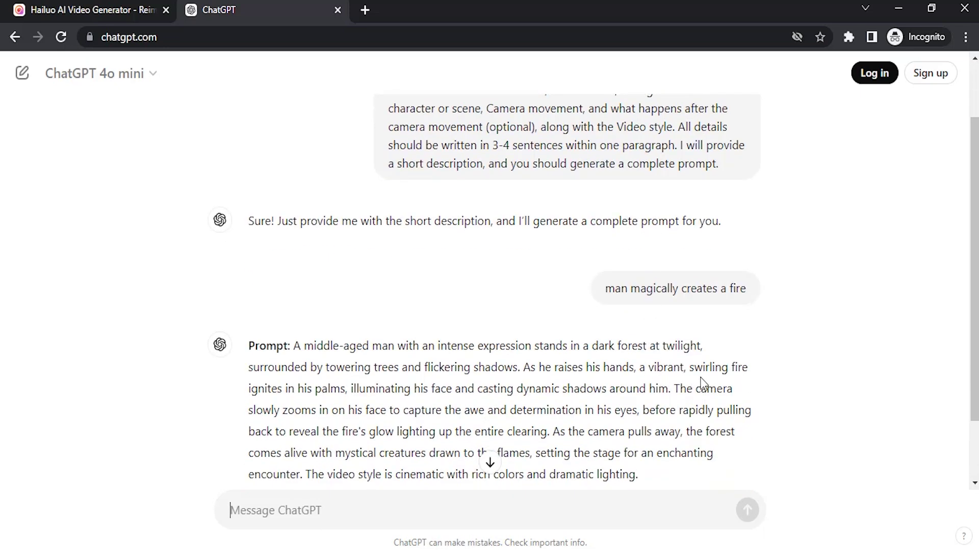
{"action": "scroll", "coordinate": [702, 382], "scroll_direction": "down", "scroll_amount": 1}
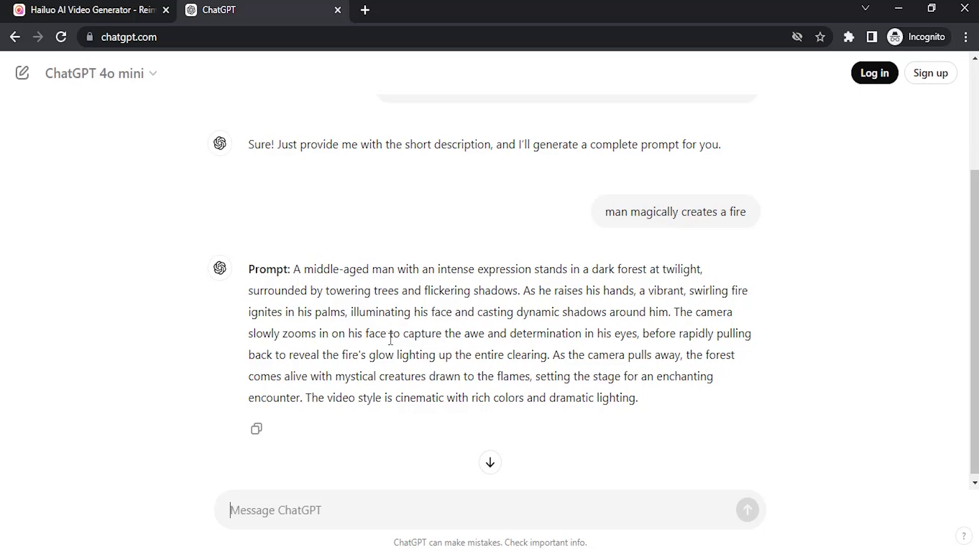
{"action": "scroll", "coordinate": [390, 338], "scroll_direction": "up", "scroll_amount": 2}
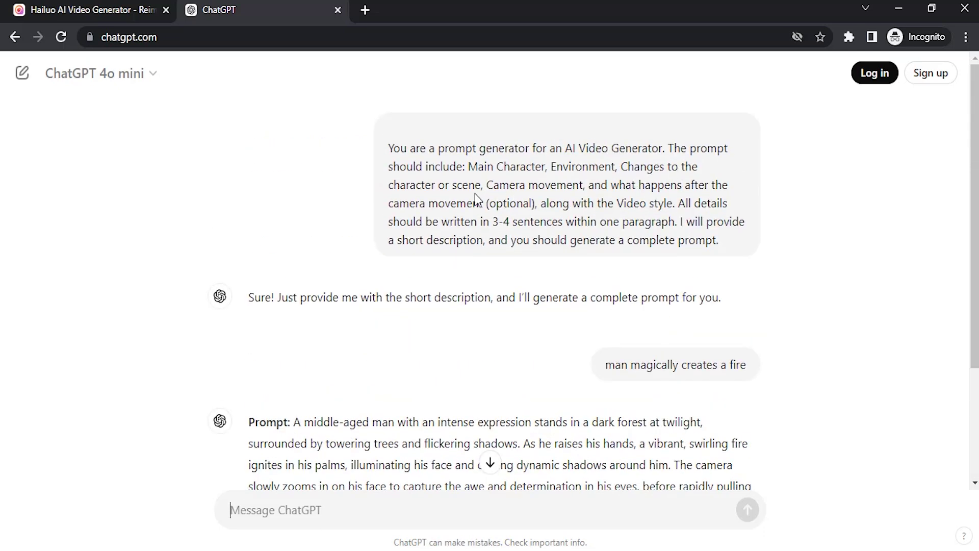
{"action": "scroll", "coordinate": [589, 241], "scroll_direction": "down", "scroll_amount": 2}
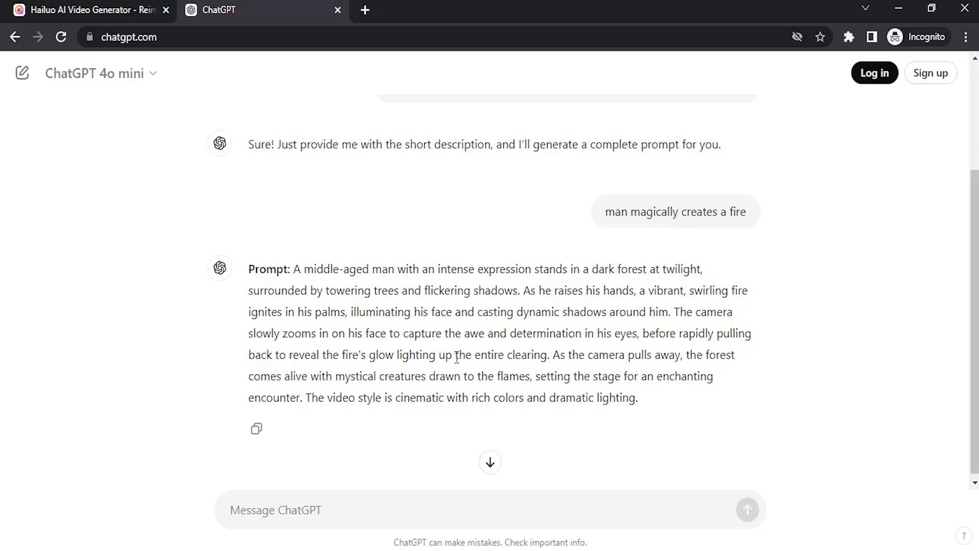
{"action": "scroll", "coordinate": [562, 356], "scroll_direction": "up", "scroll_amount": 2}
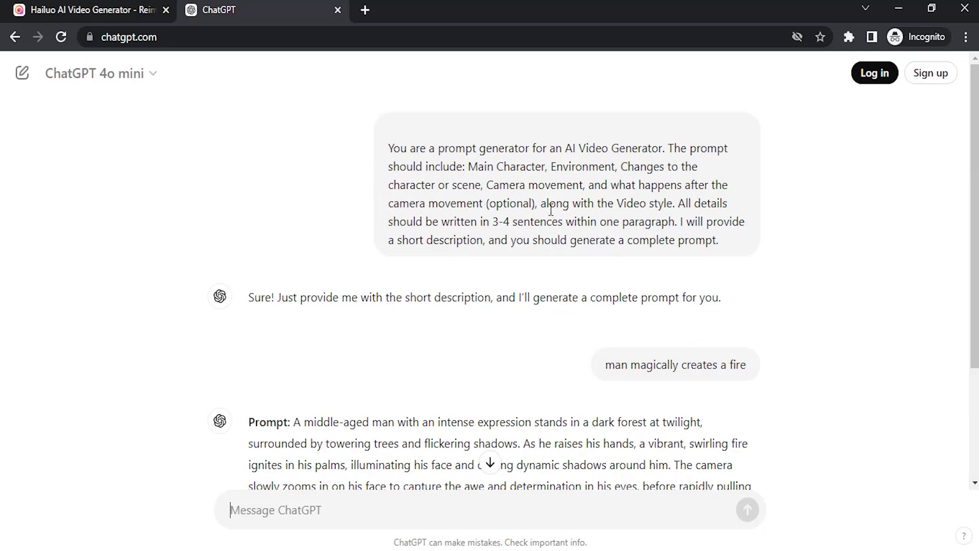
{"action": "scroll", "coordinate": [550, 211], "scroll_direction": "down", "scroll_amount": 2}
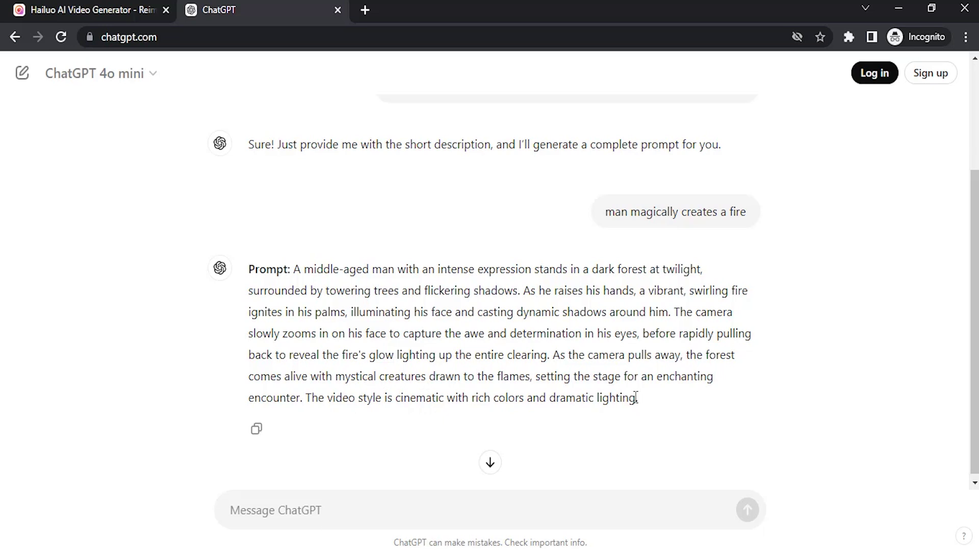
Step: Select the full generated fire-in-the-forest prompt paragraph in ChatGPT
{"action": "left_click_drag", "start_coordinate": [552, 381], "coordinate": [296, 269]}
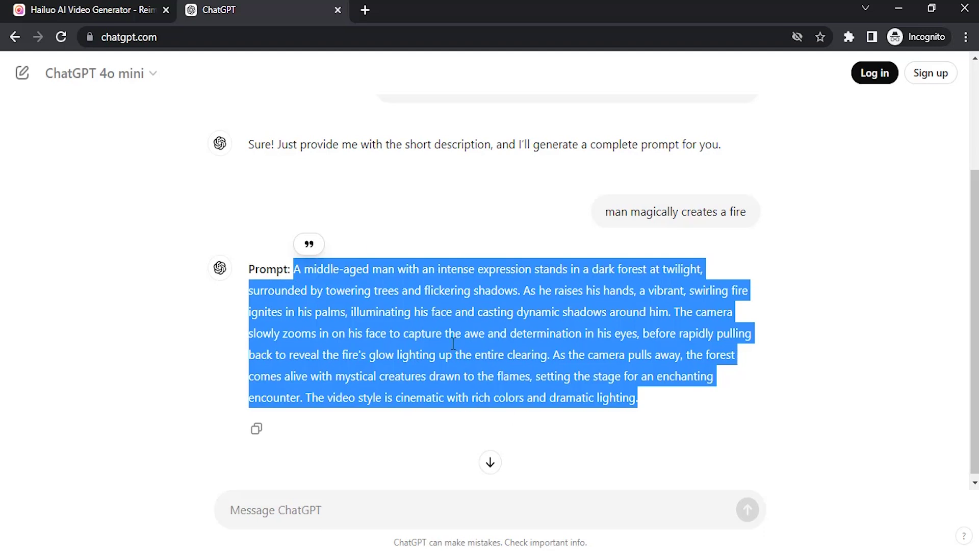
Step: Sign in to Hailuo, paste the fire prompt, disable prompt refinement, and start generation
{"action": "left_click", "coordinate": [84, 10]}
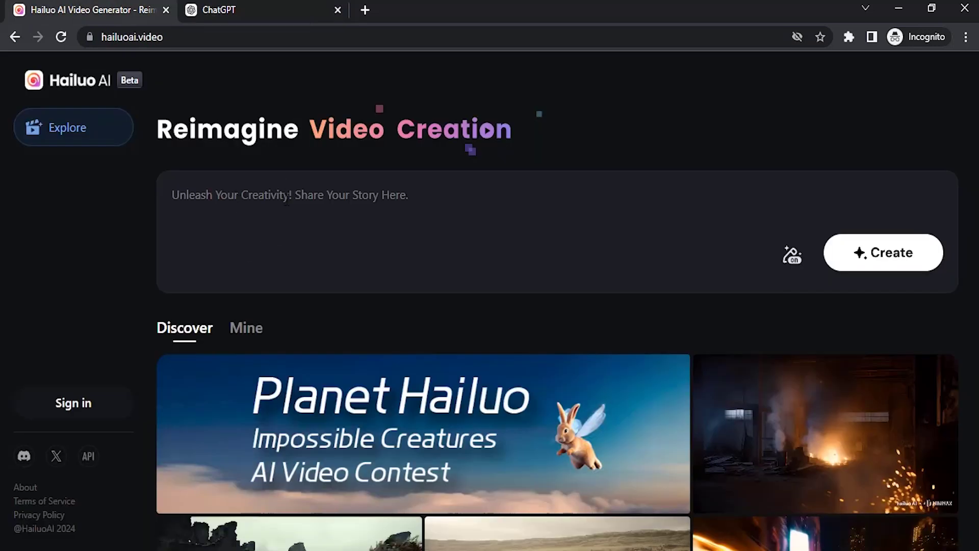
{"action": "left_click", "coordinate": [73, 403]}
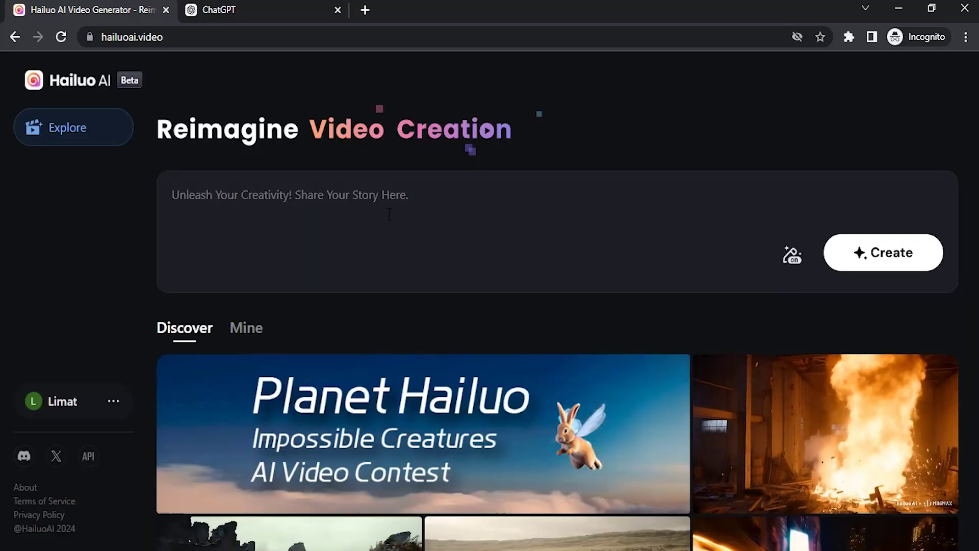
{"action": "type", "text": "A middle-aged man with an intense expression stands in a dark forest at twilight, surrounded by towering trees and flickering shadows. As he raises his hands, a vibrant, swirling fire ignites in his palms, illuminating his face and casting dynamic shadows around him. The camera slowly zooms in on his face to capture the awe and determination in his eyes, before rapidly pulling back to reveal the fire's glow lighting up the entire clearing. As the camera pulls away, the forest comes alive with mystical creatures drawn to the flames, setting the stage for an enchanting encounter. The video style is cinematic with rich colors and dramatic lighting."}
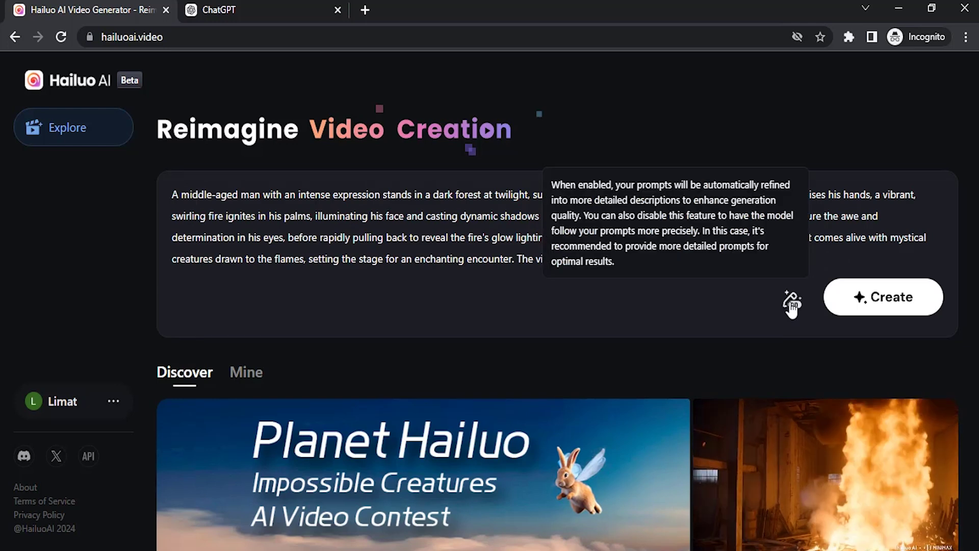
{"action": "mouse_move", "coordinate": [792, 255]}
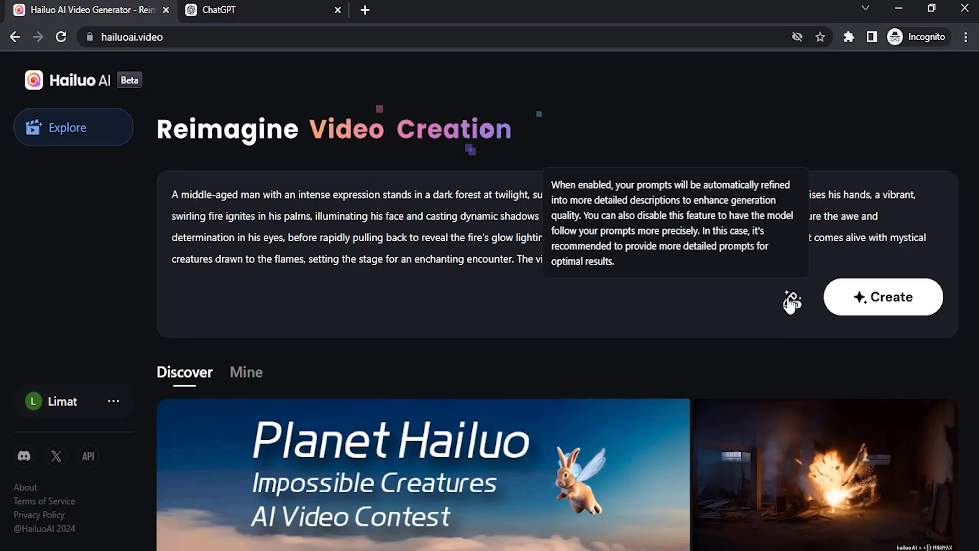
{"action": "left_click", "coordinate": [792, 299]}
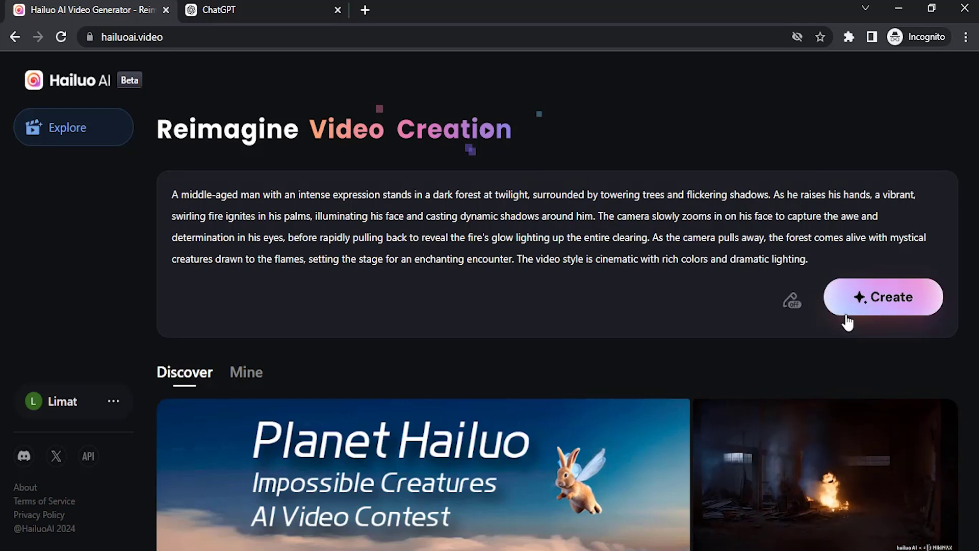
{"action": "left_click", "coordinate": [857, 302]}
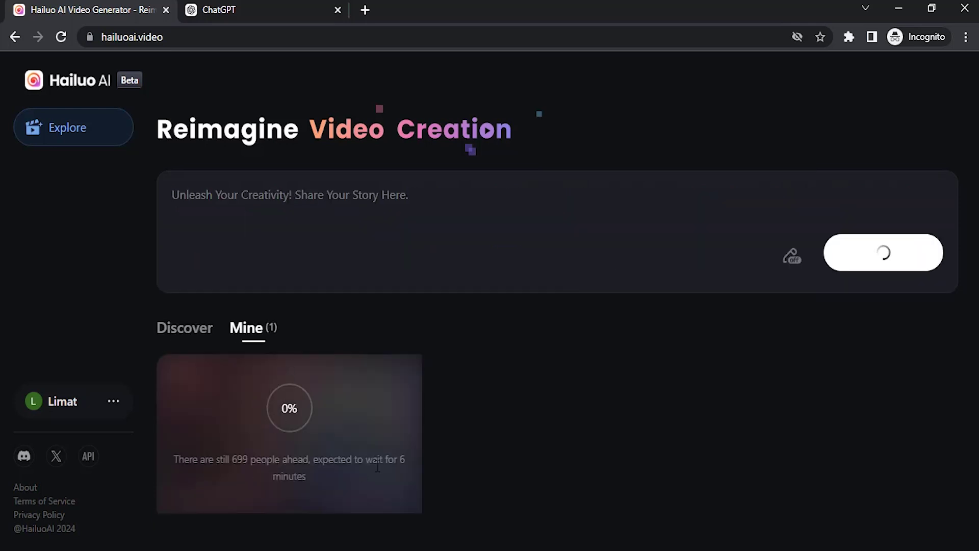
{"action": "key", "text": "ctrl+Tab"}
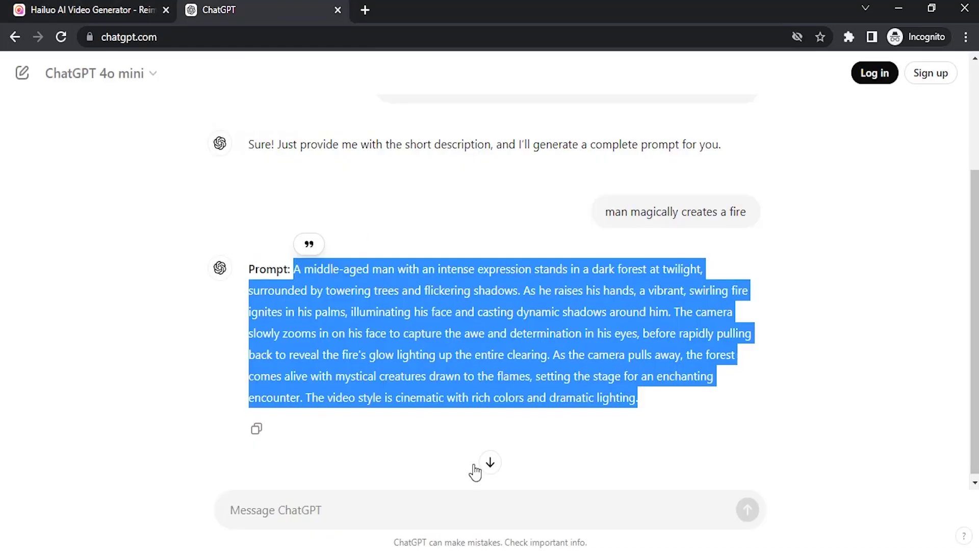
Step: Copy the original prompt-generator instruction message from the ChatGPT conversation
{"action": "left_click", "coordinate": [429, 500]}
{"action": "scroll", "coordinate": [490, 306], "scroll_direction": "up", "scroll_amount": 3}
{"action": "left_click_drag", "start_coordinate": [588, 185], "coordinate": [538, 203]}
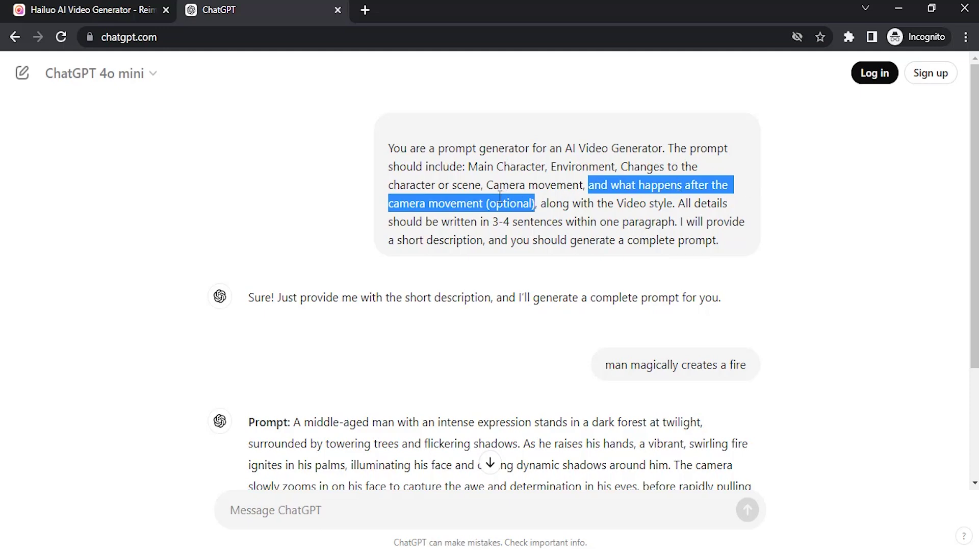
{"action": "left_click_drag", "start_coordinate": [389, 146], "coordinate": [721, 241]}
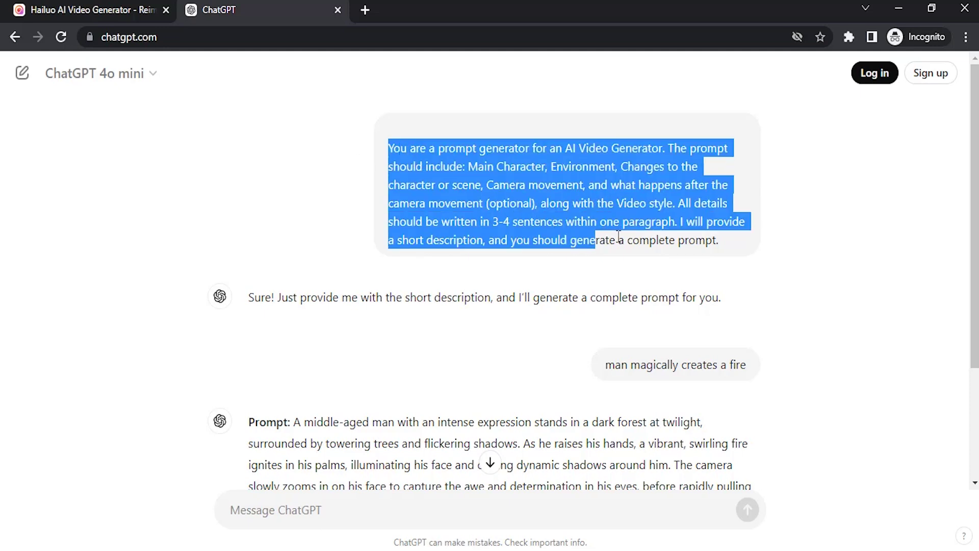
{"action": "right_click", "coordinate": [620, 180]}
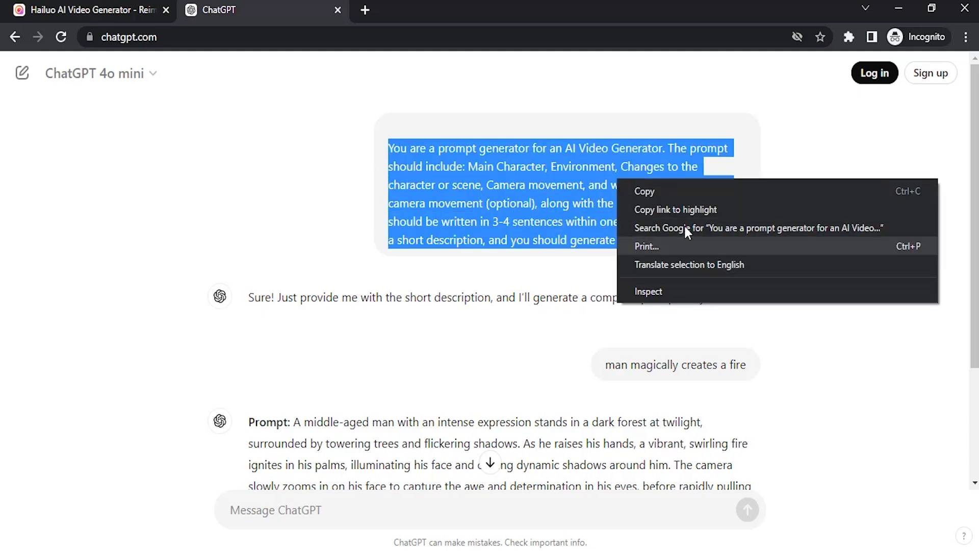
{"action": "left_click", "coordinate": [650, 182]}
{"action": "scroll", "coordinate": [489, 306], "scroll_direction": "down", "scroll_amount": 3}
Step: Resend the instructions minus the optional after-camera-movement phrase, then send the parachute POV description
{"action": "left_click", "coordinate": [398, 507]}
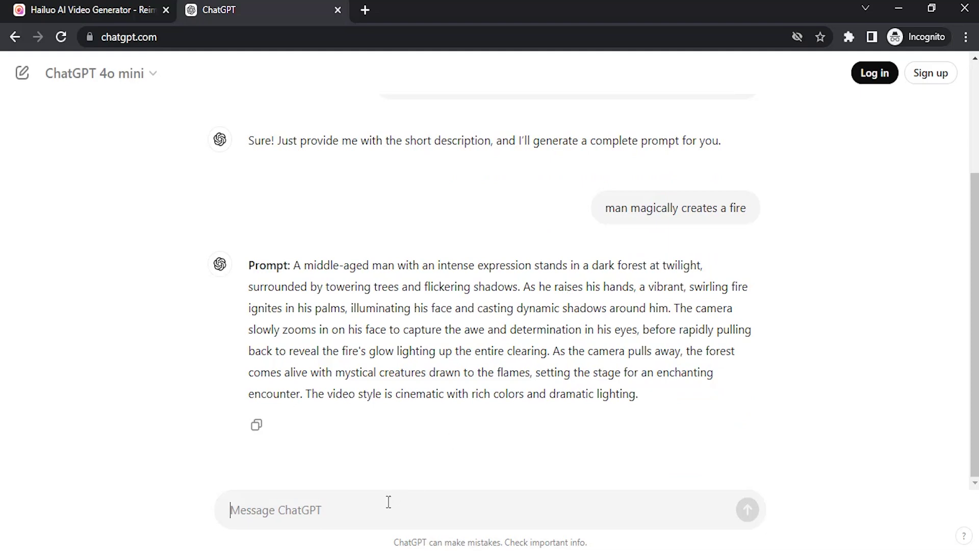
{"action": "right_click", "coordinate": [407, 500]}
{"action": "left_click", "coordinate": [426, 366]}
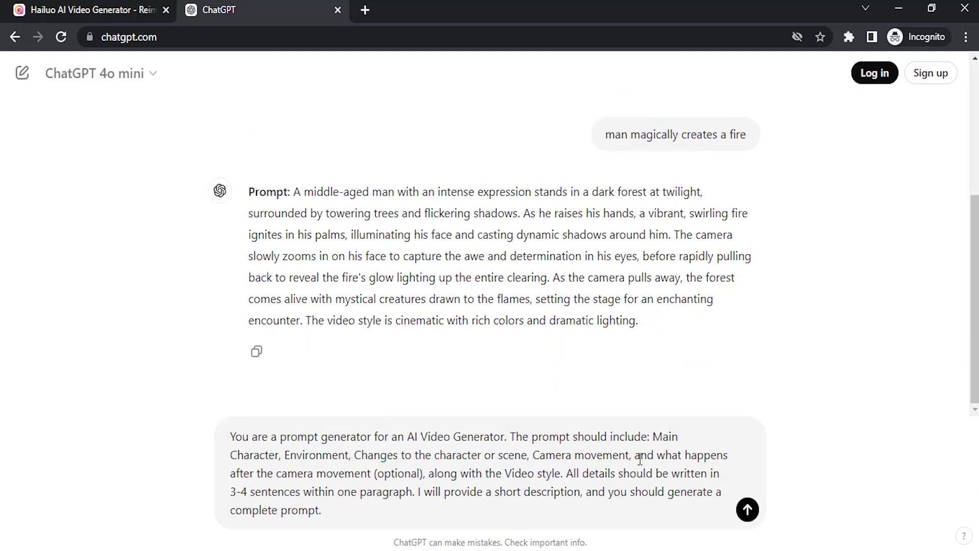
{"action": "left_click_drag", "start_coordinate": [634, 455], "coordinate": [425, 468]}
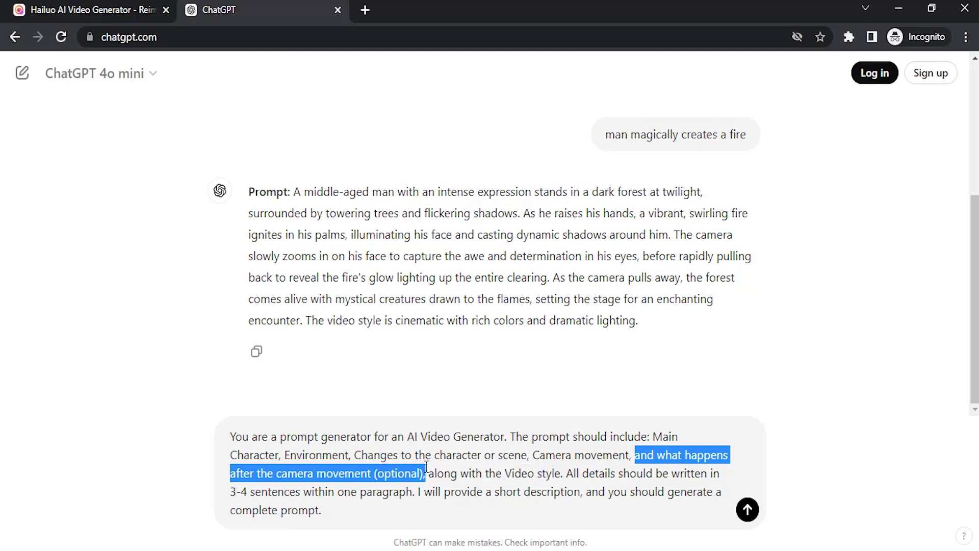
{"action": "key", "text": "BackSpace"}
{"action": "key", "text": "Return"}
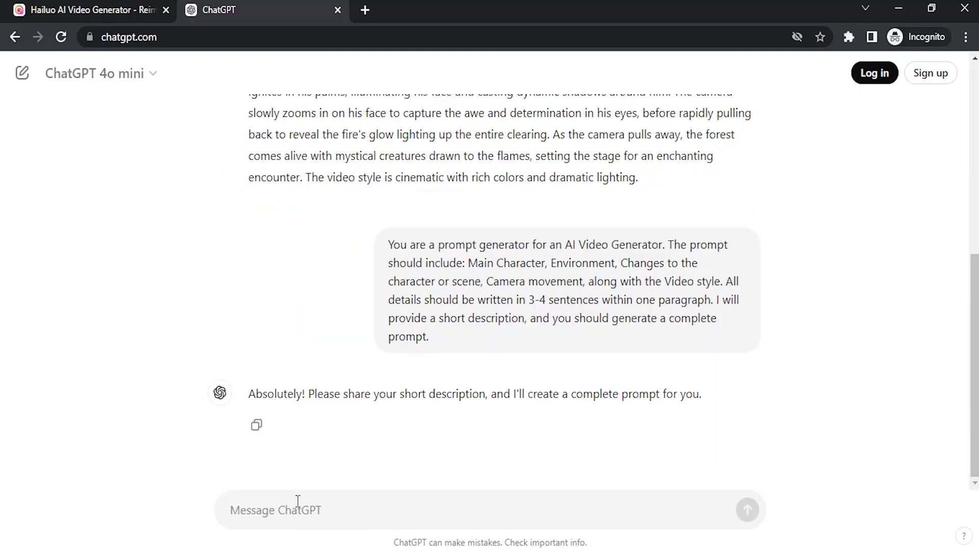
{"action": "type", "text": "pov shot of man flying in the parachute"}
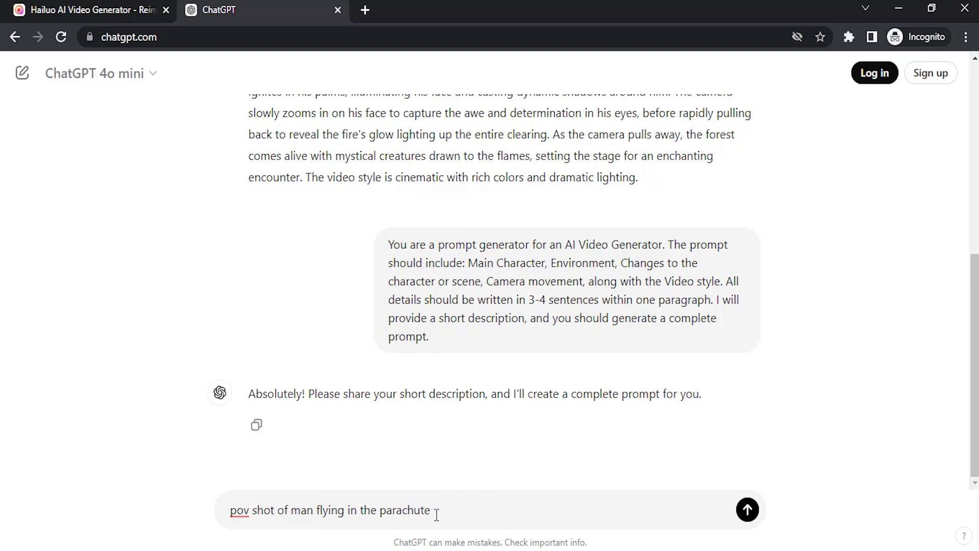
{"action": "key", "text": "Return"}
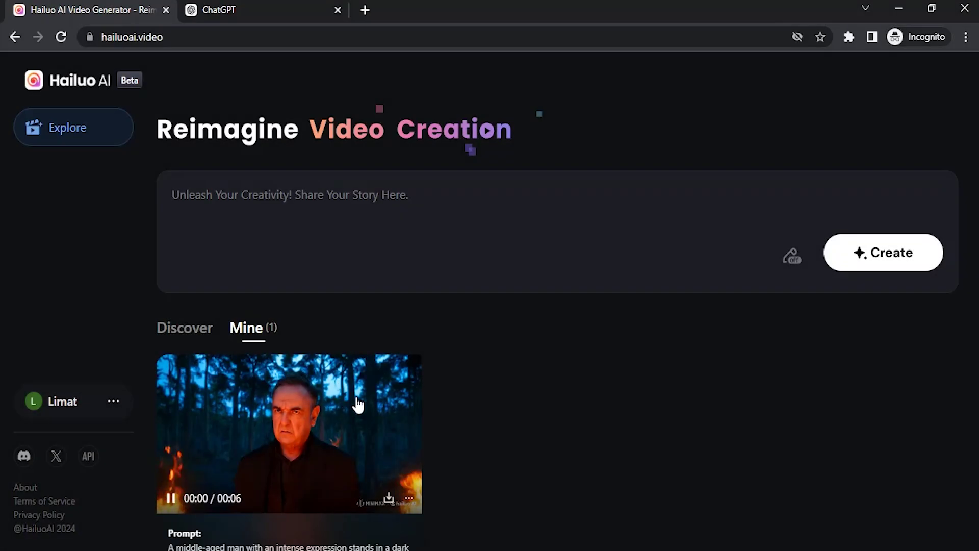
{"action": "left_click", "coordinate": [357, 403]}
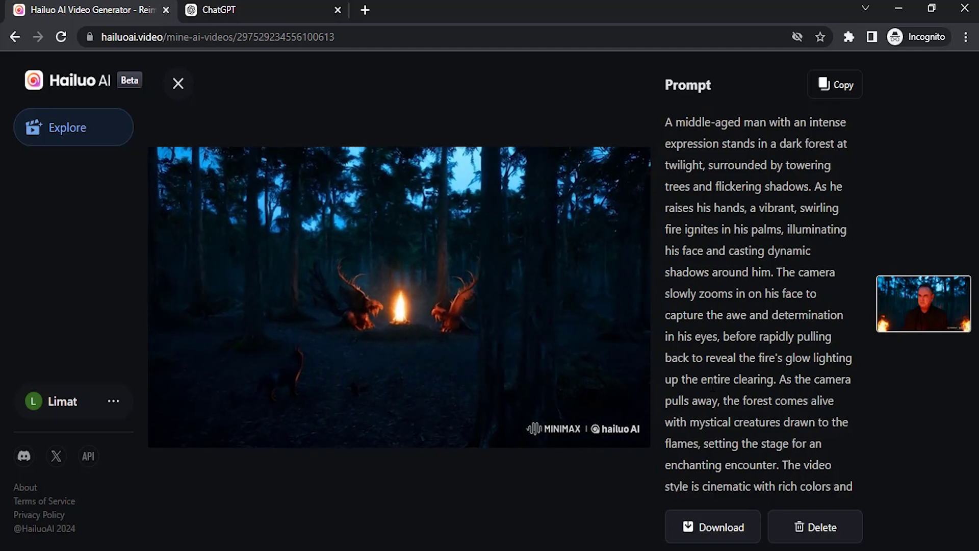
{"action": "scroll", "coordinate": [757, 306], "scroll_direction": "down", "scroll_amount": 2}
{"action": "left_click_drag", "start_coordinate": [780, 337], "coordinate": [797, 465]}
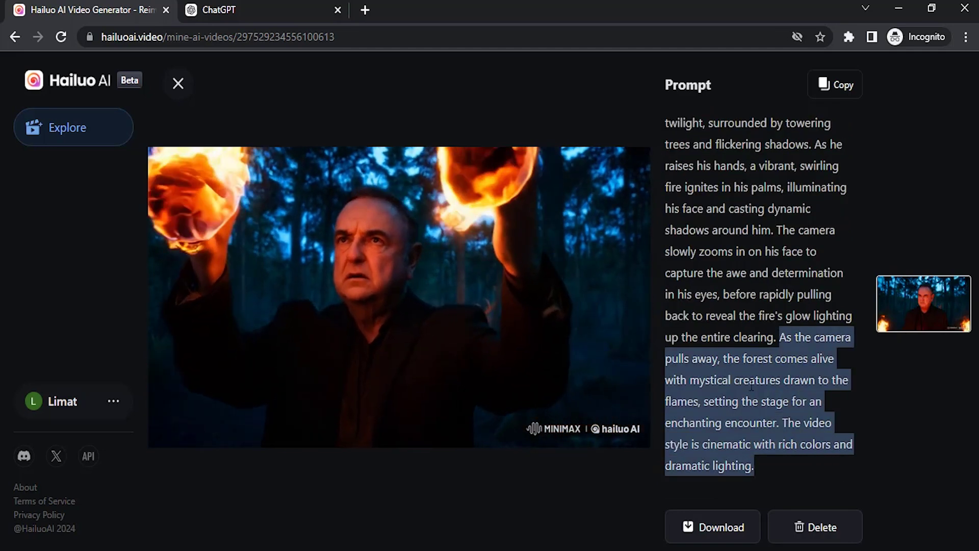
{"action": "left_click", "coordinate": [751, 388]}
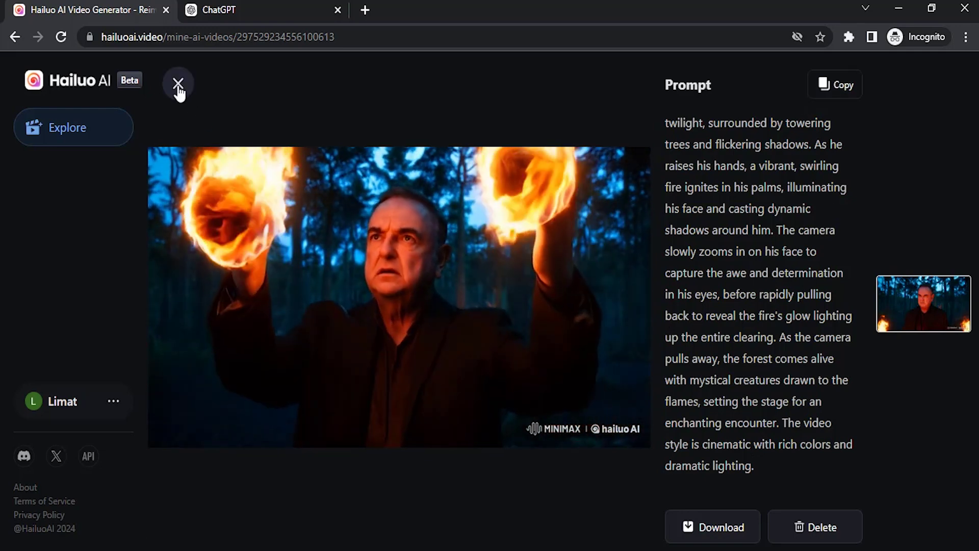
{"action": "left_click", "coordinate": [178, 85]}
Step: Copy ChatGPT's parachute POV prompt and bring up paste options in Hailuo's prompt field
{"action": "left_click", "coordinate": [238, 9]}
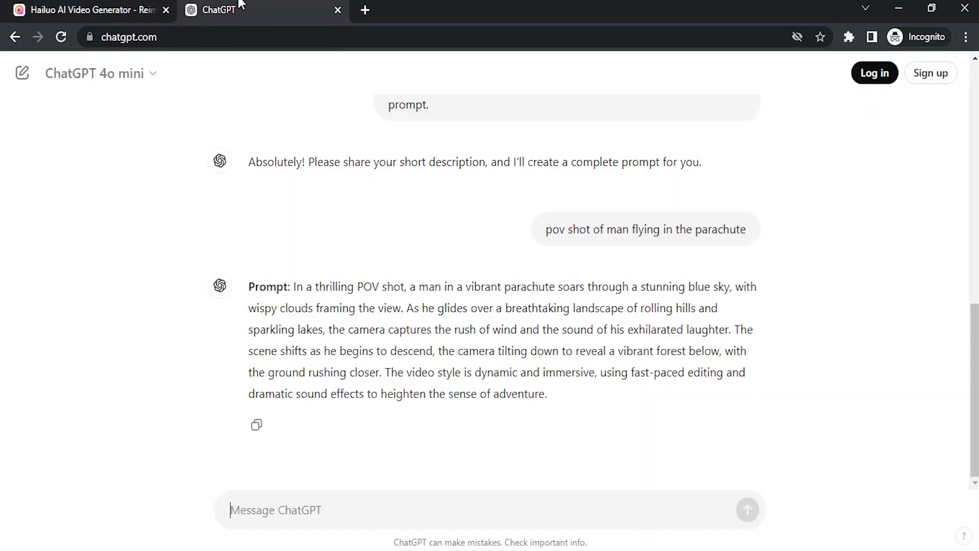
{"action": "left_click_drag", "start_coordinate": [294, 284], "coordinate": [565, 392]}
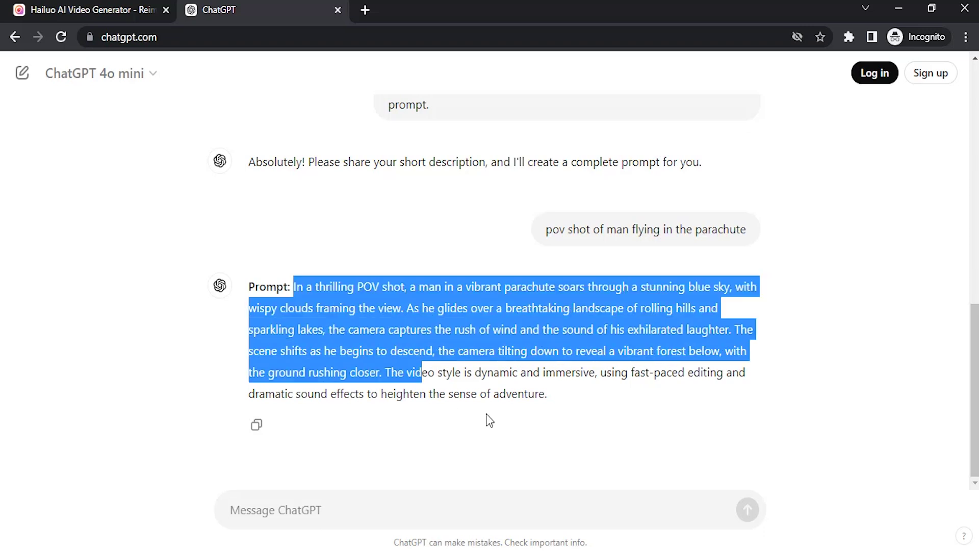
{"action": "right_click", "coordinate": [489, 307]}
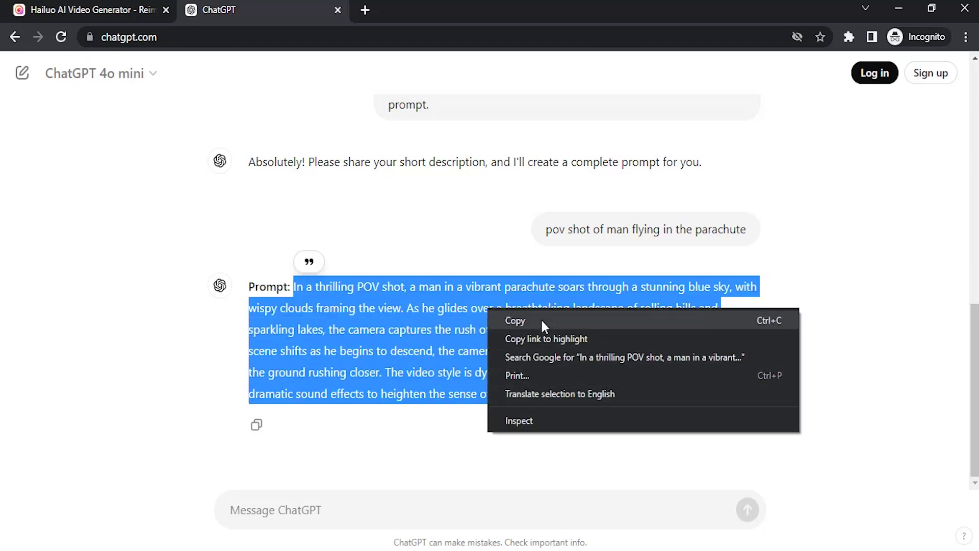
{"action": "left_click", "coordinate": [515, 321]}
{"action": "left_click", "coordinate": [92, 9]}
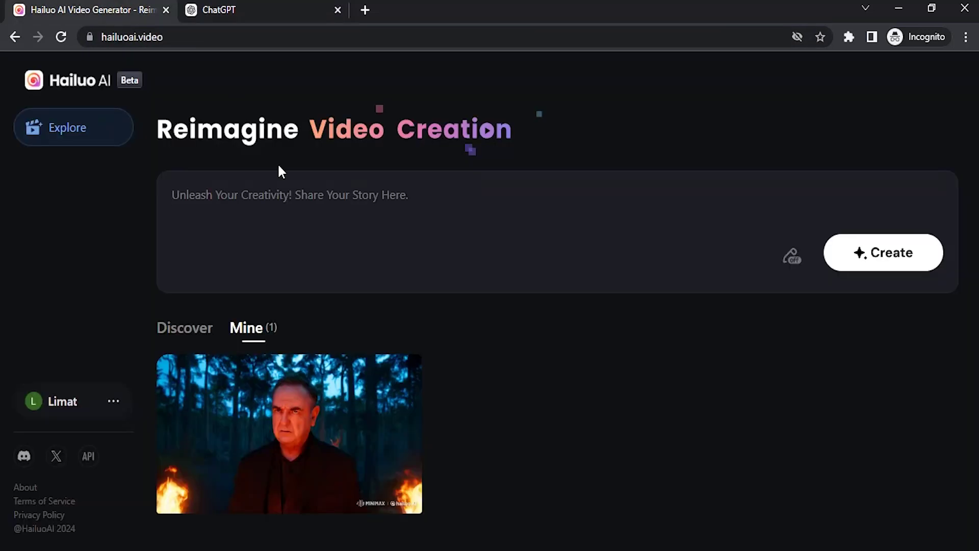
{"action": "right_click", "coordinate": [295, 200]}
Step: Paste the parachute prompt into Hailuo, review the chat, and open the finished parachute video
{"action": "left_click", "coordinate": [363, 321]}
{"action": "left_click", "coordinate": [239, 9]}
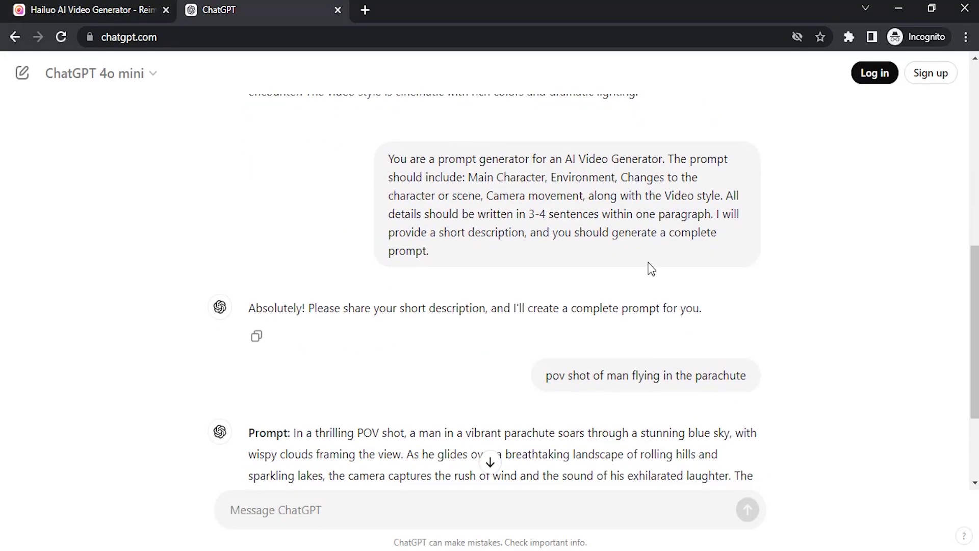
{"action": "scroll", "coordinate": [649, 185], "scroll_direction": "up", "scroll_amount": 1}
{"action": "mouse_move", "coordinate": [470, 260]}
{"action": "left_mouse_down"}
{"action": "mouse_move", "coordinate": [529, 277]}
{"action": "mouse_move", "coordinate": [724, 280]}
{"action": "mouse_move", "coordinate": [699, 282]}
{"action": "left_mouse_up"}
{"action": "left_click", "coordinate": [506, 266]}
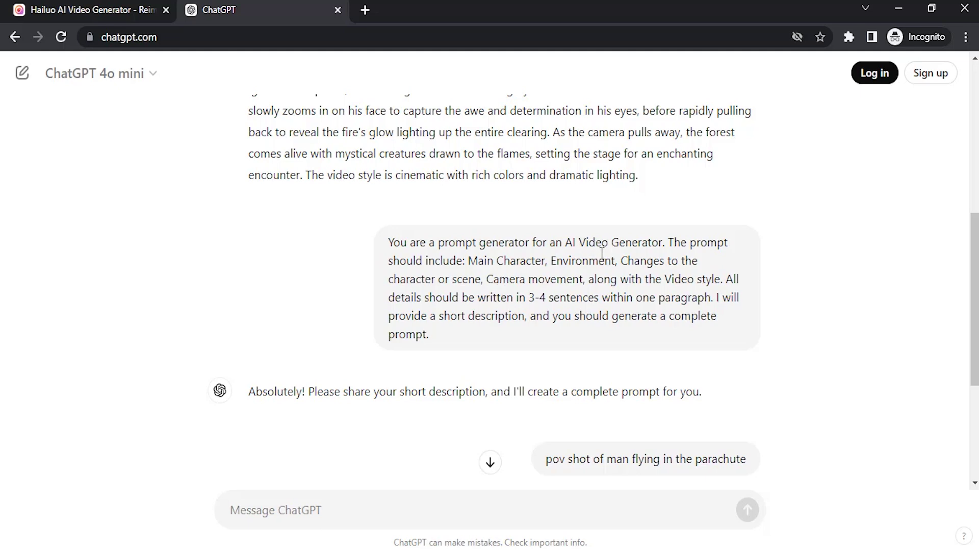
{"action": "scroll", "coordinate": [590, 276], "scroll_direction": "down", "scroll_amount": 1}
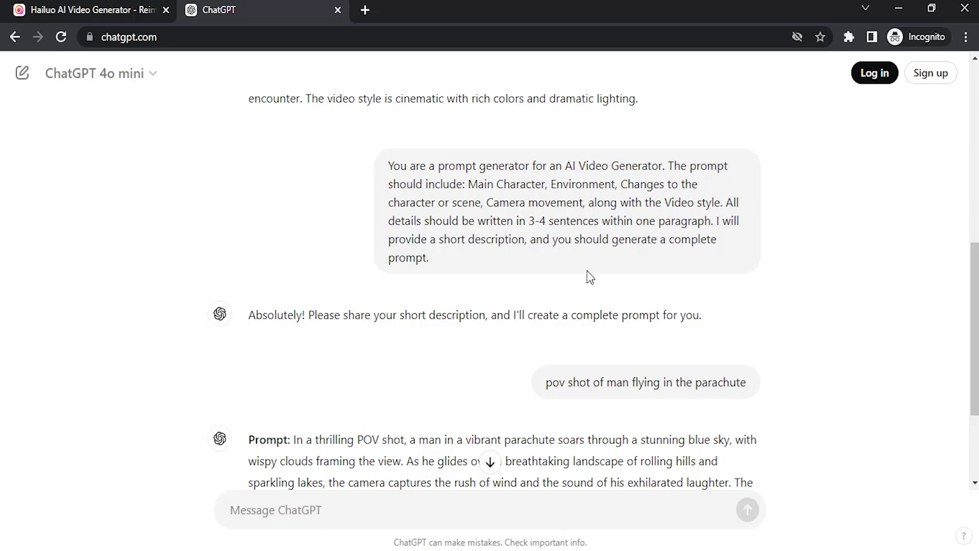
{"action": "scroll", "coordinate": [589, 277], "scroll_direction": "up", "scroll_amount": 4}
{"action": "scroll", "coordinate": [458, 221], "scroll_direction": "up", "scroll_amount": 4}
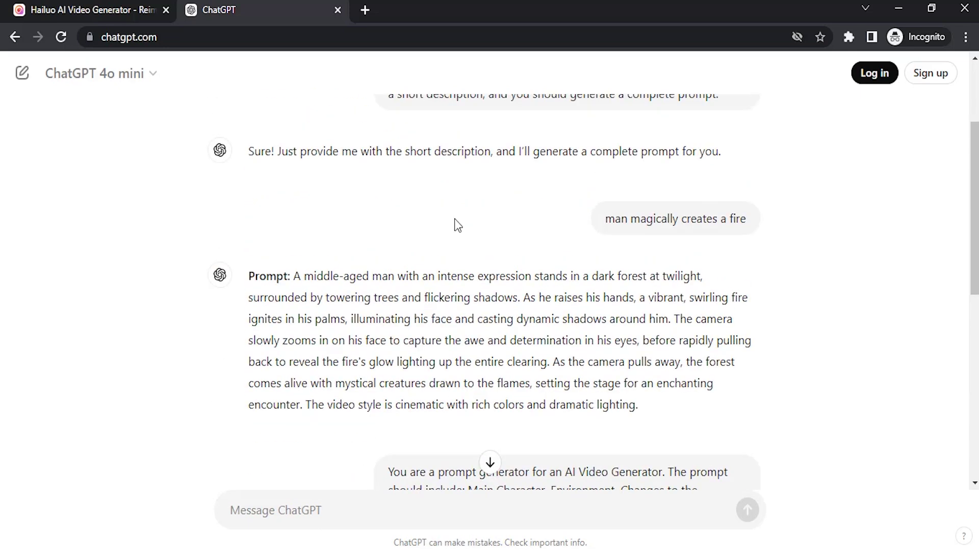
{"action": "scroll", "coordinate": [455, 214], "scroll_direction": "up", "scroll_amount": 3}
{"action": "scroll", "coordinate": [454, 213], "scroll_direction": "up", "scroll_amount": 1}
{"action": "scroll", "coordinate": [343, 306], "scroll_direction": "down", "scroll_amount": 2}
{"action": "scroll", "coordinate": [344, 304], "scroll_direction": "down", "scroll_amount": 2}
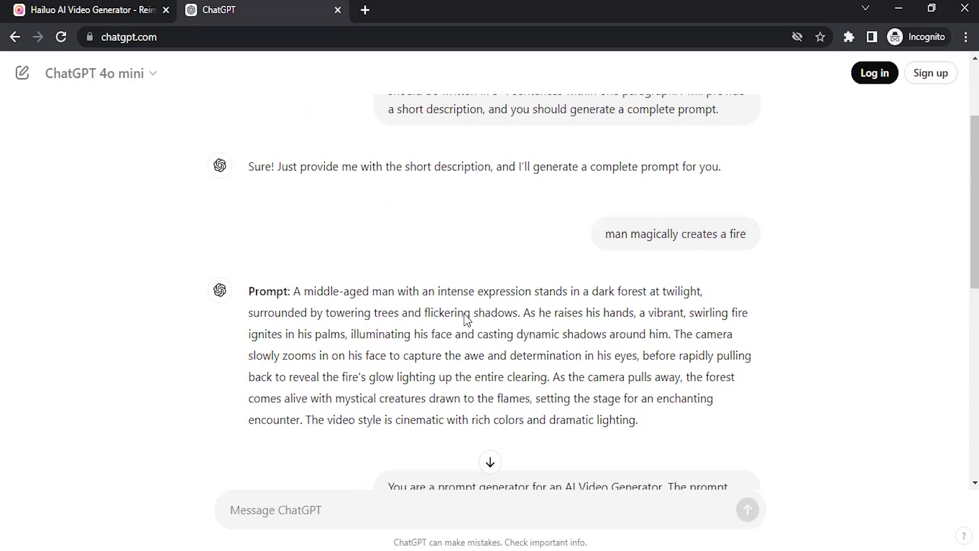
{"action": "scroll", "coordinate": [473, 306], "scroll_direction": "down", "scroll_amount": 3}
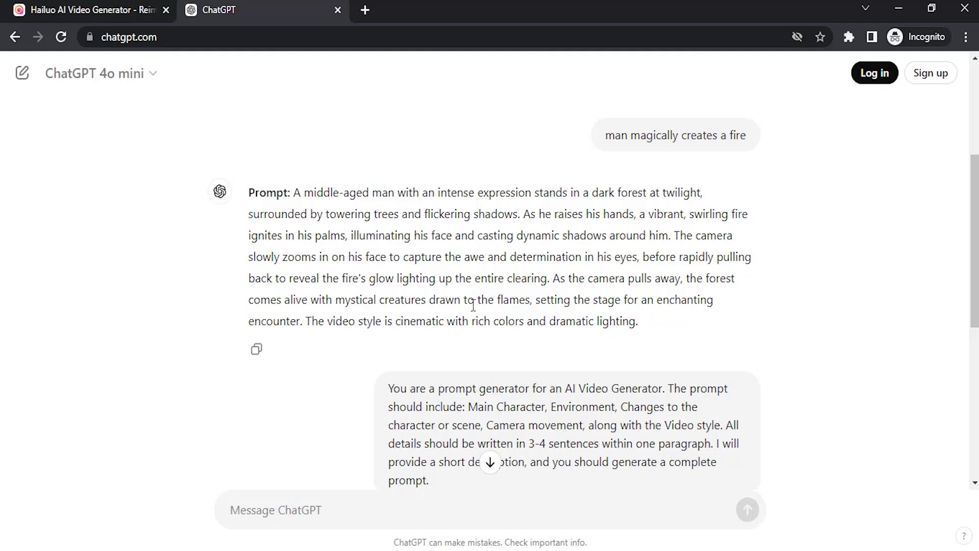
{"action": "scroll", "coordinate": [577, 241], "scroll_direction": "up", "scroll_amount": 3}
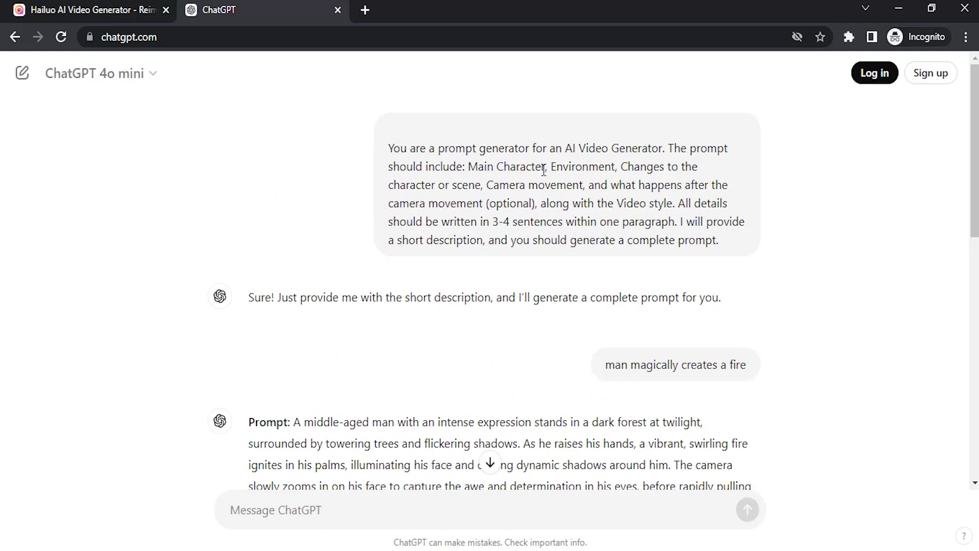
{"action": "scroll", "coordinate": [513, 253], "scroll_direction": "down", "scroll_amount": 5}
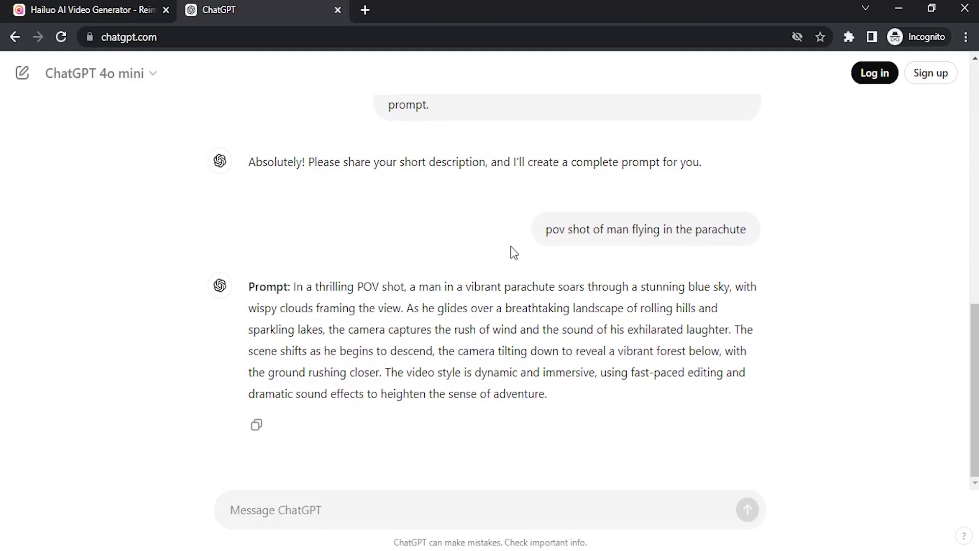
{"action": "scroll", "coordinate": [513, 252], "scroll_direction": "up", "scroll_amount": 1}
{"action": "scroll", "coordinate": [513, 252], "scroll_direction": "up", "scroll_amount": 1}
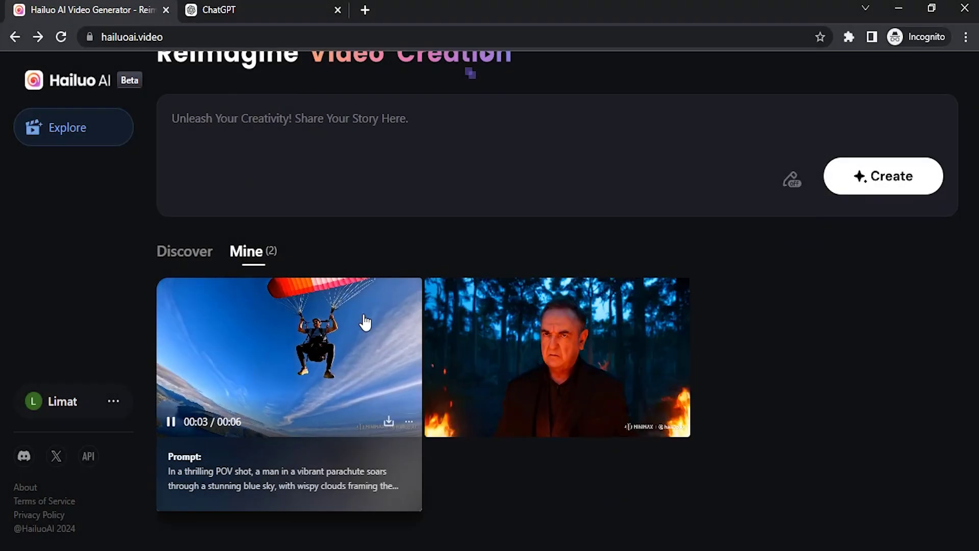
{"action": "left_click", "coordinate": [365, 322]}
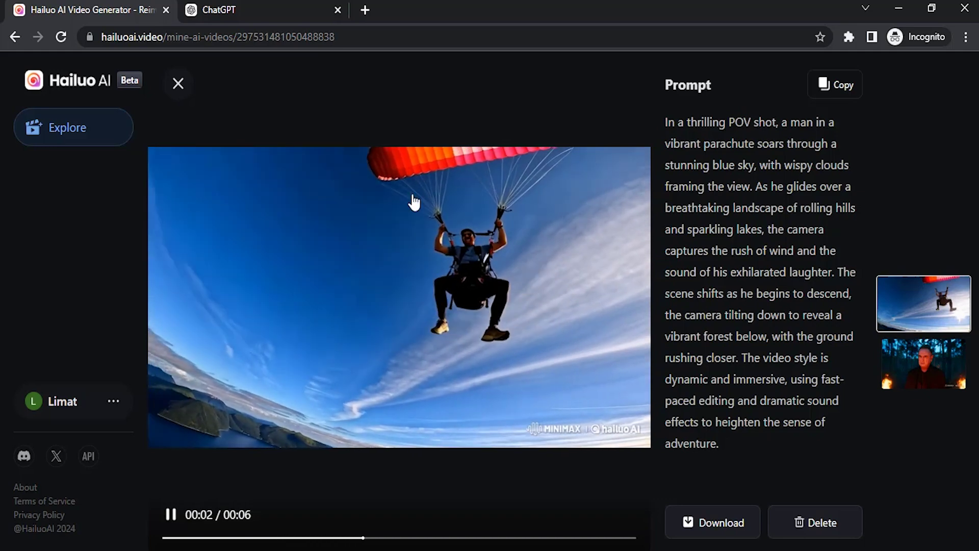
{"action": "left_click", "coordinate": [260, 10]}
{"action": "scroll", "coordinate": [493, 294], "scroll_direction": "up", "scroll_amount": 3}
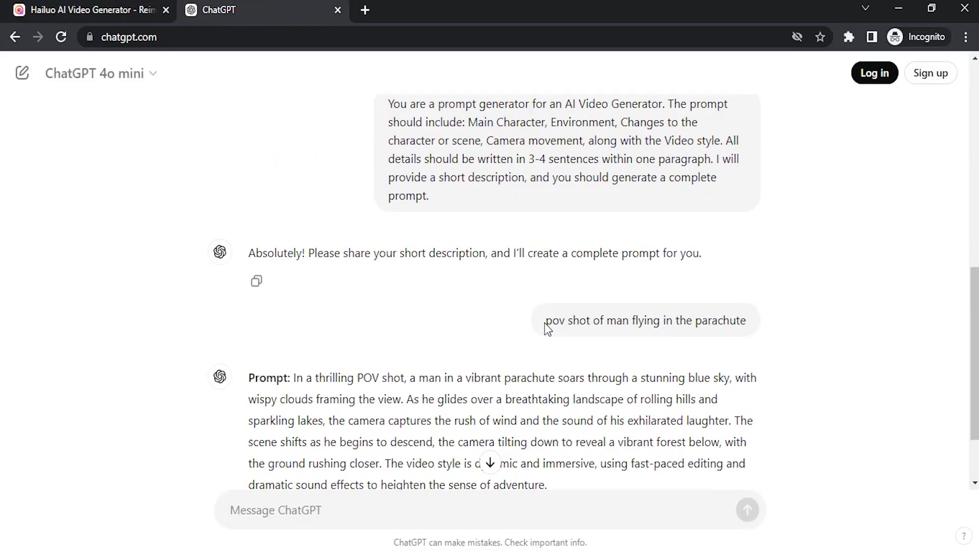
{"action": "scroll", "coordinate": [635, 302], "scroll_direction": "down", "scroll_amount": 3}
{"action": "scroll", "coordinate": [572, 307], "scroll_direction": "up", "scroll_amount": 3}
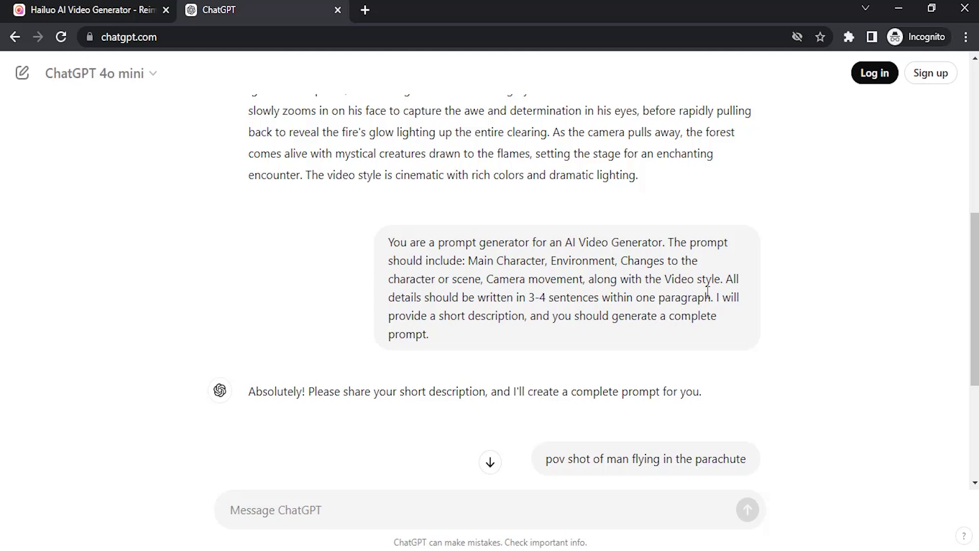
{"action": "left_click", "coordinate": [84, 10]}
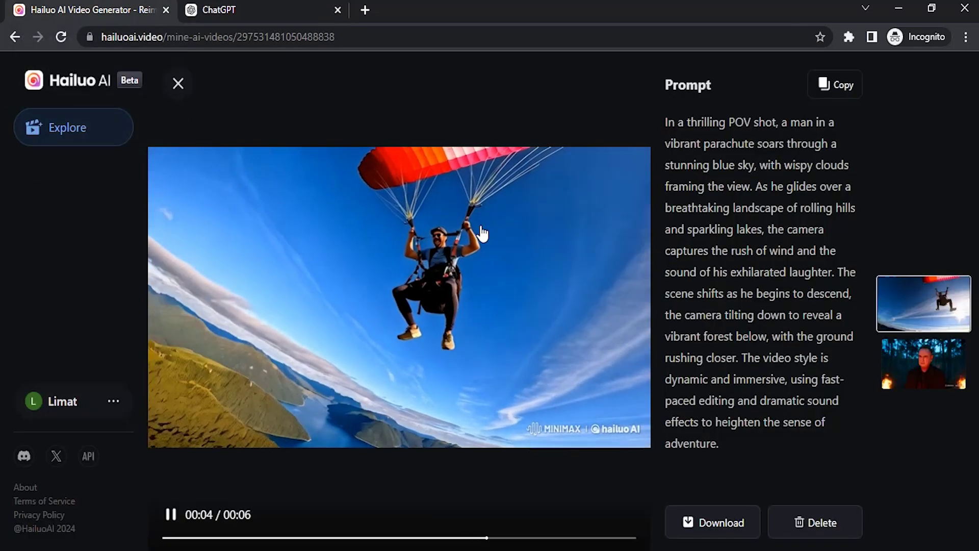